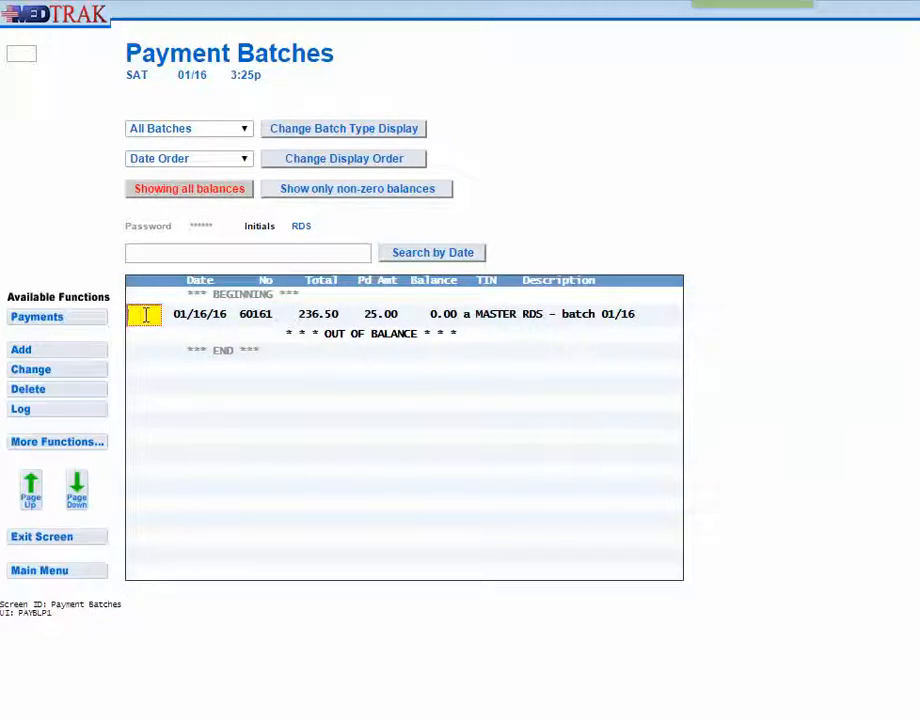
Start a new check payment in the 01/16/16 payment batch with Private Insurance as the source type
{"action": "left_click", "coordinate": [58, 322]}
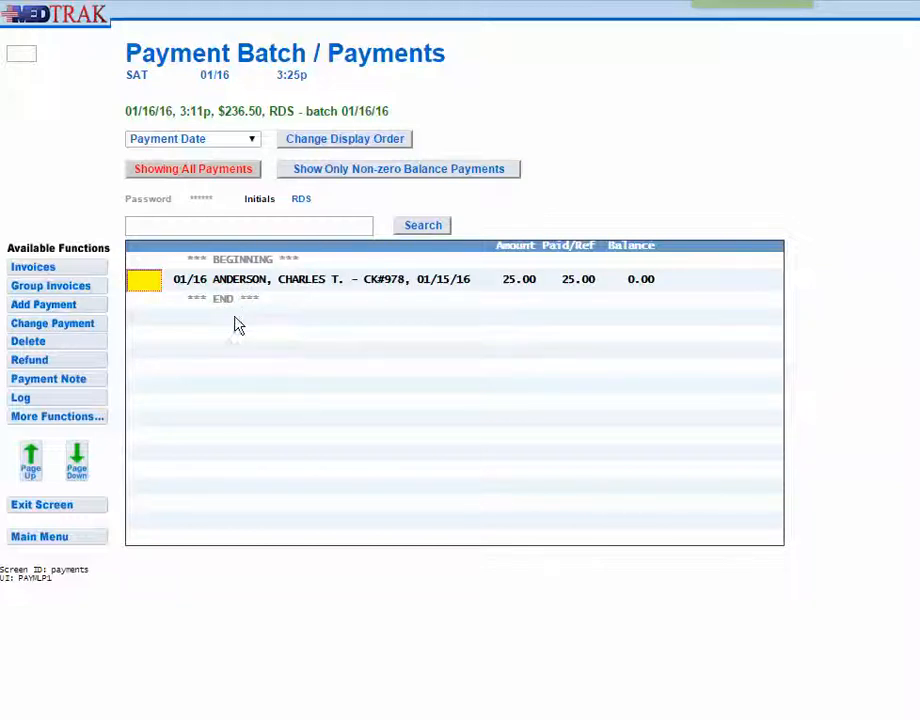
{"action": "left_click", "coordinate": [40, 306]}
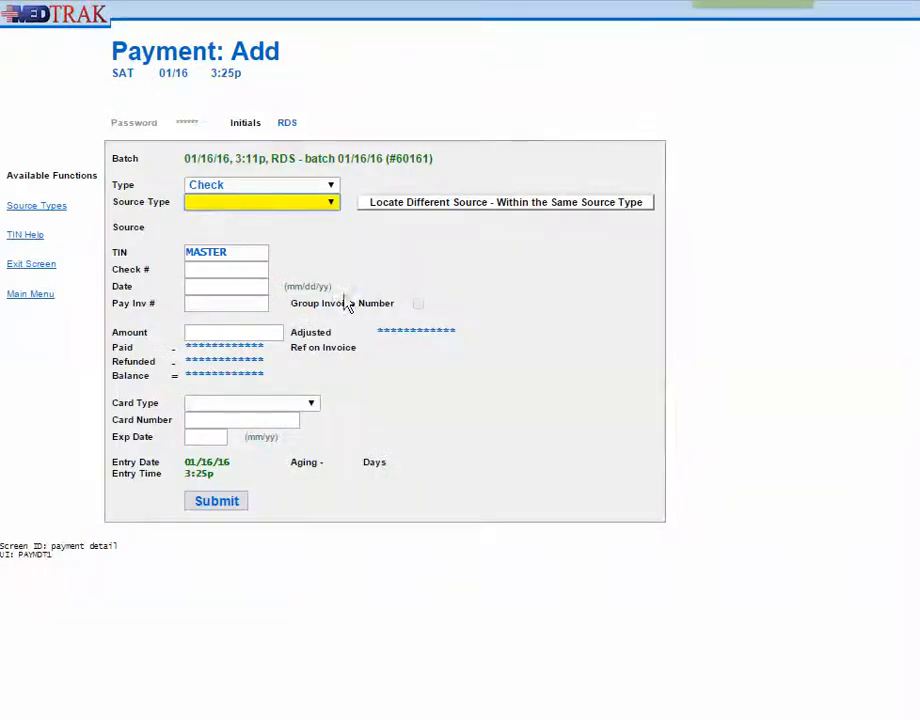
{"action": "left_click", "coordinate": [331, 203]}
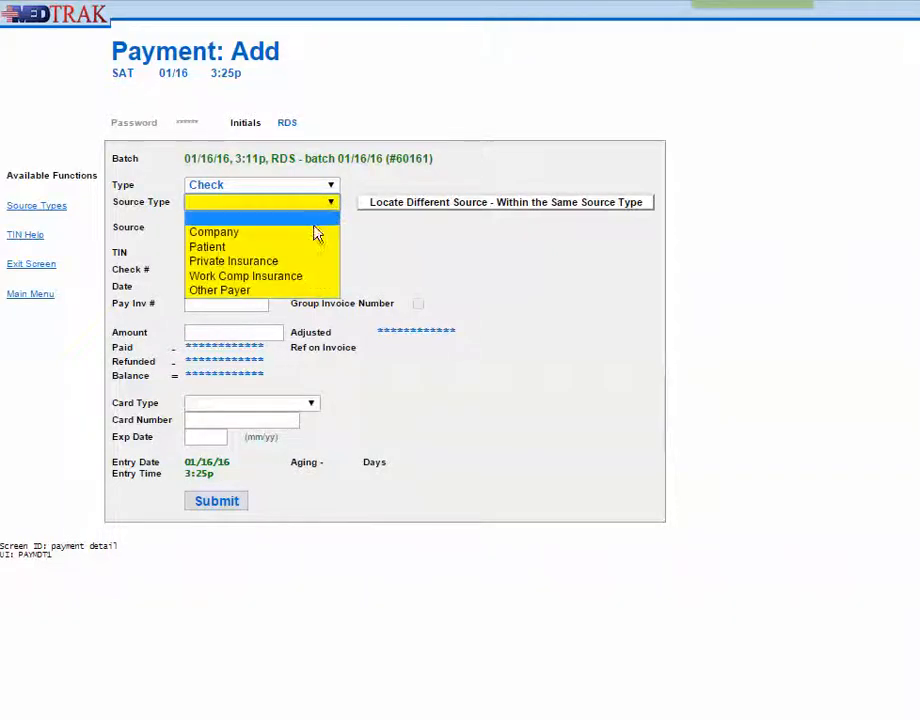
{"action": "left_click", "coordinate": [260, 261]}
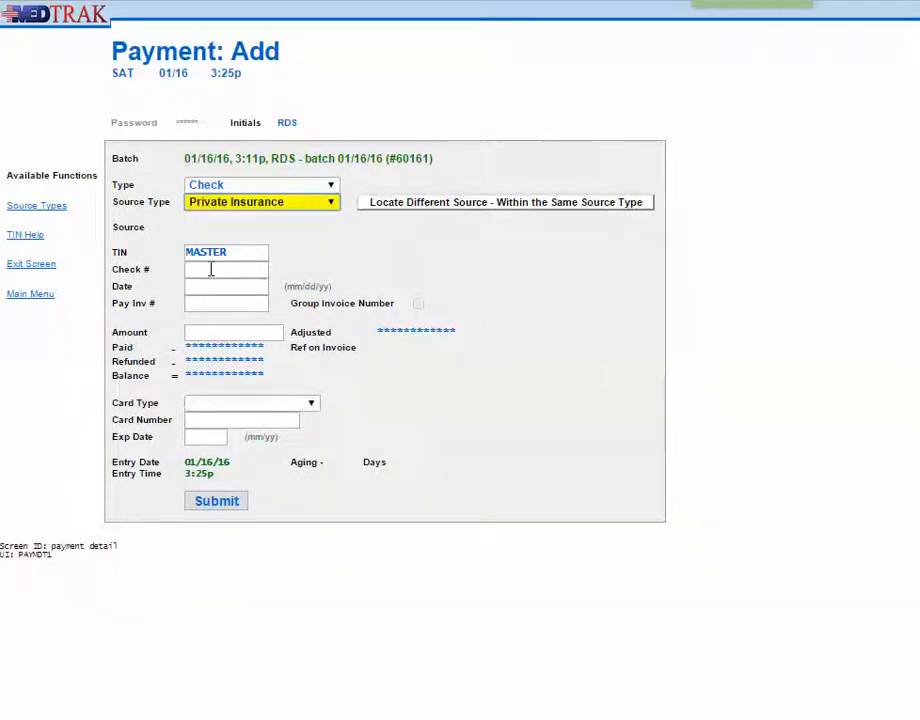
Enter check number 36722, date y and amount 211.50 for the new payment and submit it
{"action": "left_click", "coordinate": [210, 269]}
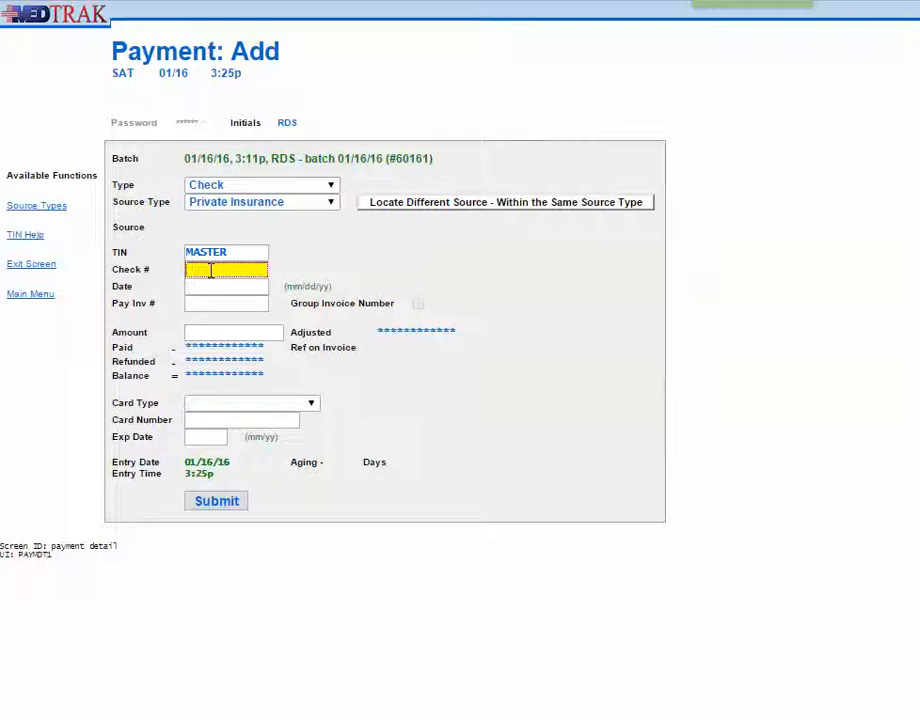
{"action": "type", "text": "36722"}
{"action": "left_click", "coordinate": [198, 290]}
{"action": "left_click", "coordinate": [203, 289]}
{"action": "type", "text": "y"}
{"action": "left_click", "coordinate": [174, 312]}
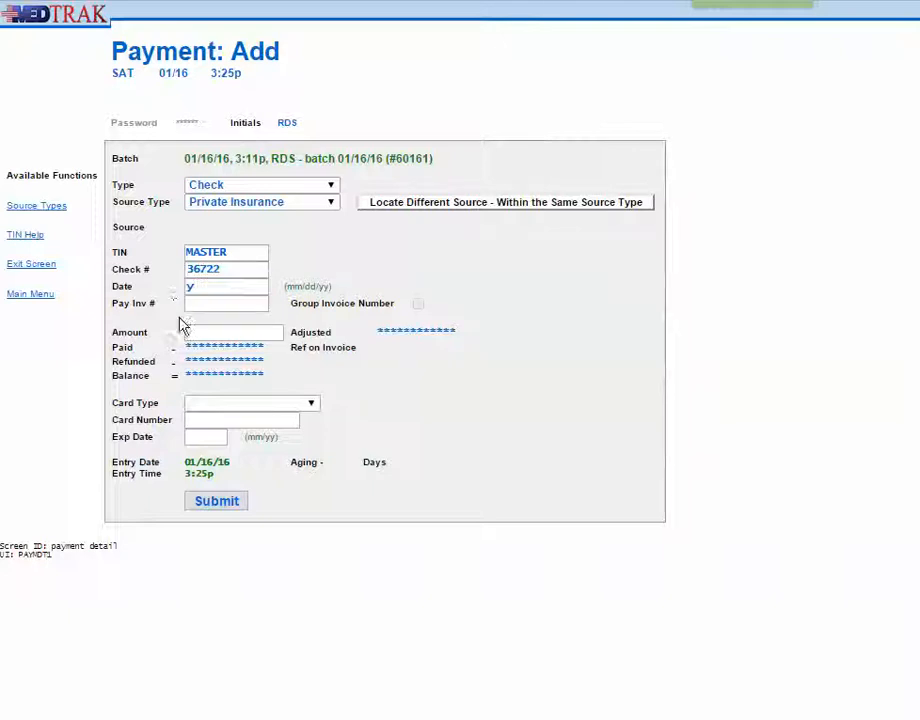
{"action": "left_click", "coordinate": [197, 331]}
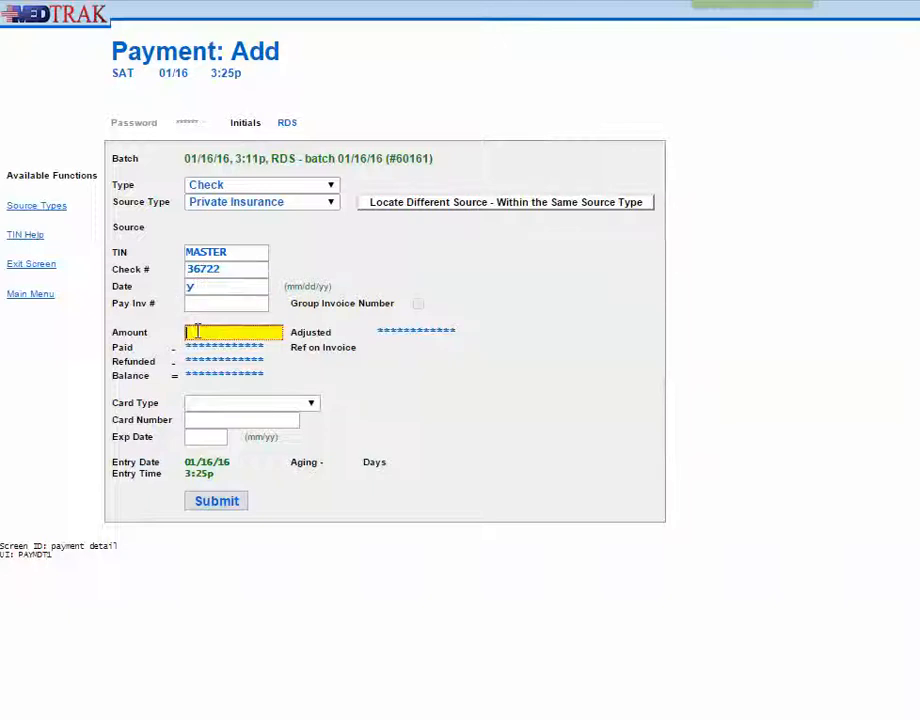
{"action": "type", "text": "211"}
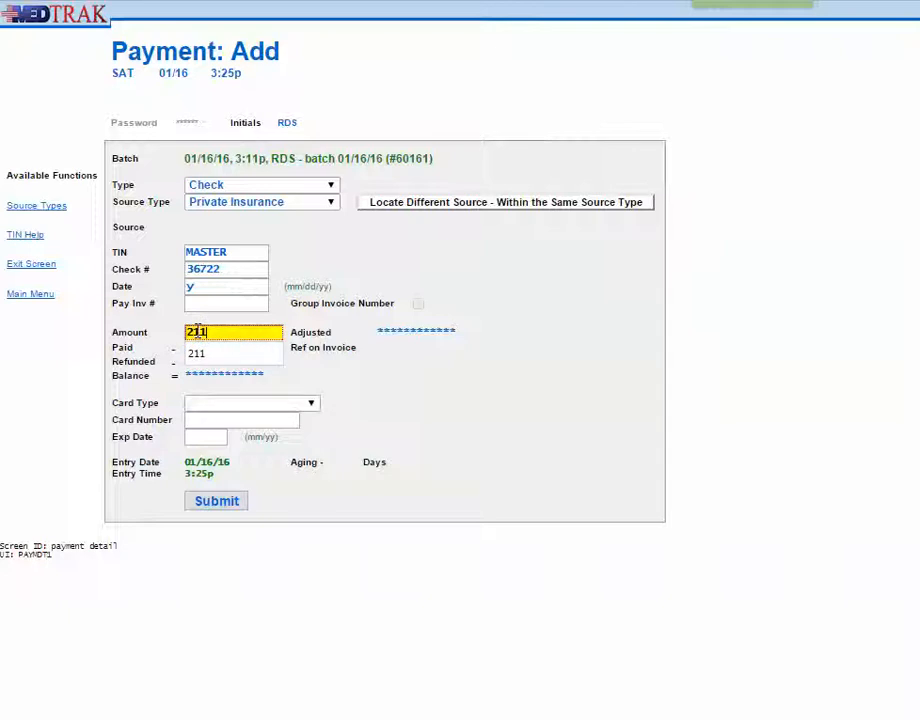
{"action": "type", "text": ".50"}
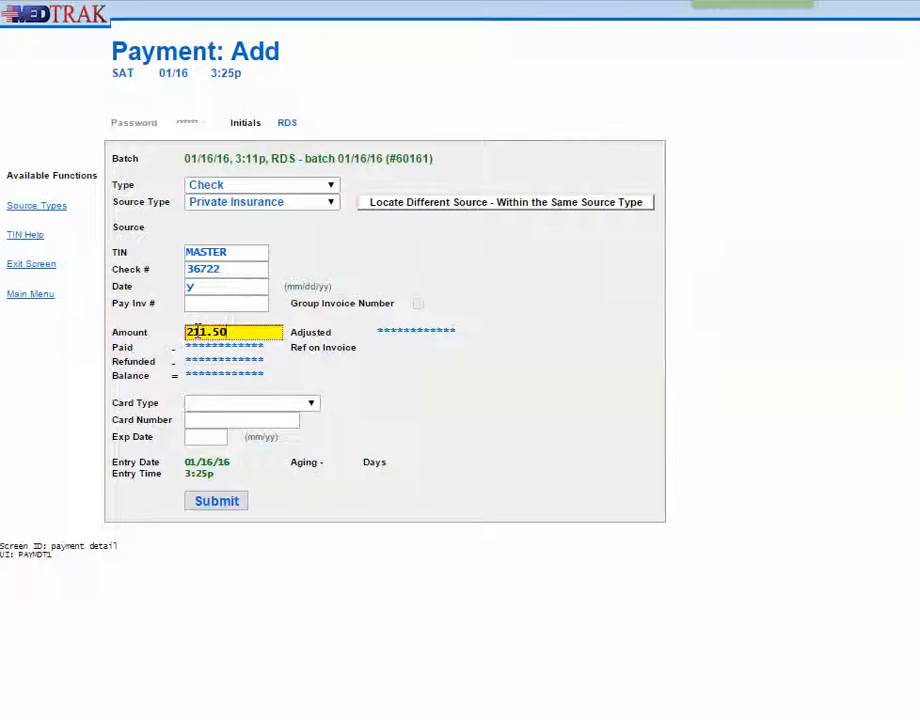
{"action": "left_click", "coordinate": [218, 502]}
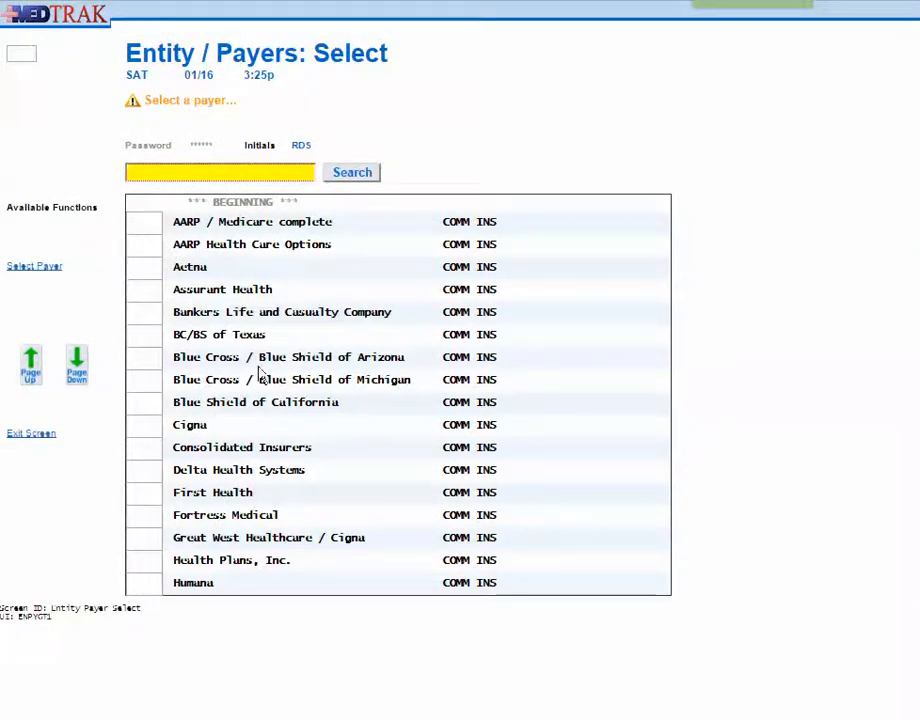
Choose Blue Cross / Blue Shield of Michigan as the payer and select the patient's 01/11 invoice for posting
{"action": "left_click", "coordinate": [146, 379]}
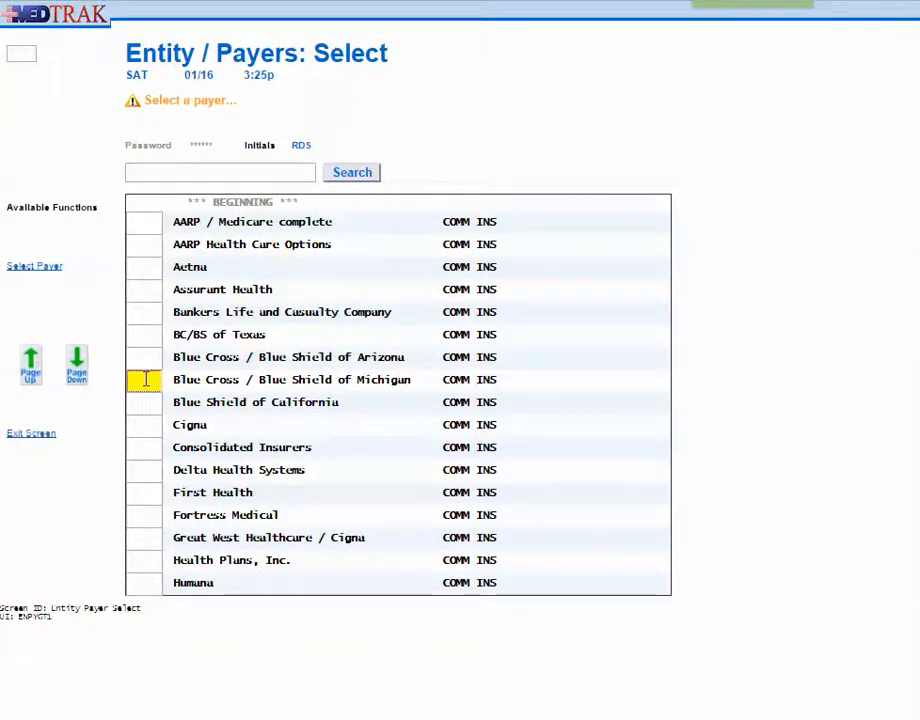
{"action": "left_click", "coordinate": [34, 268]}
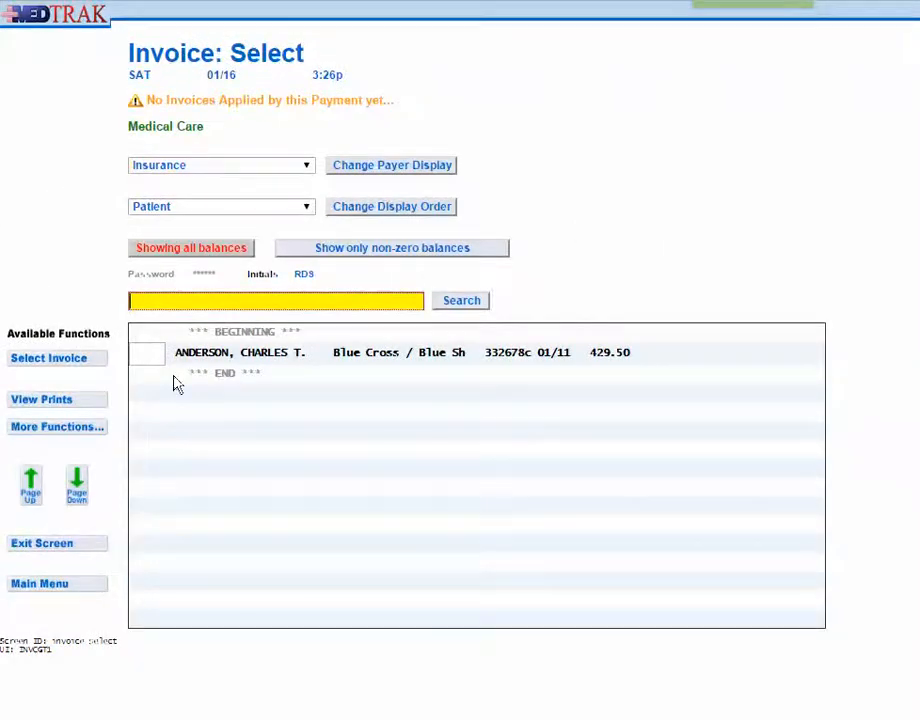
{"action": "left_click", "coordinate": [149, 354]}
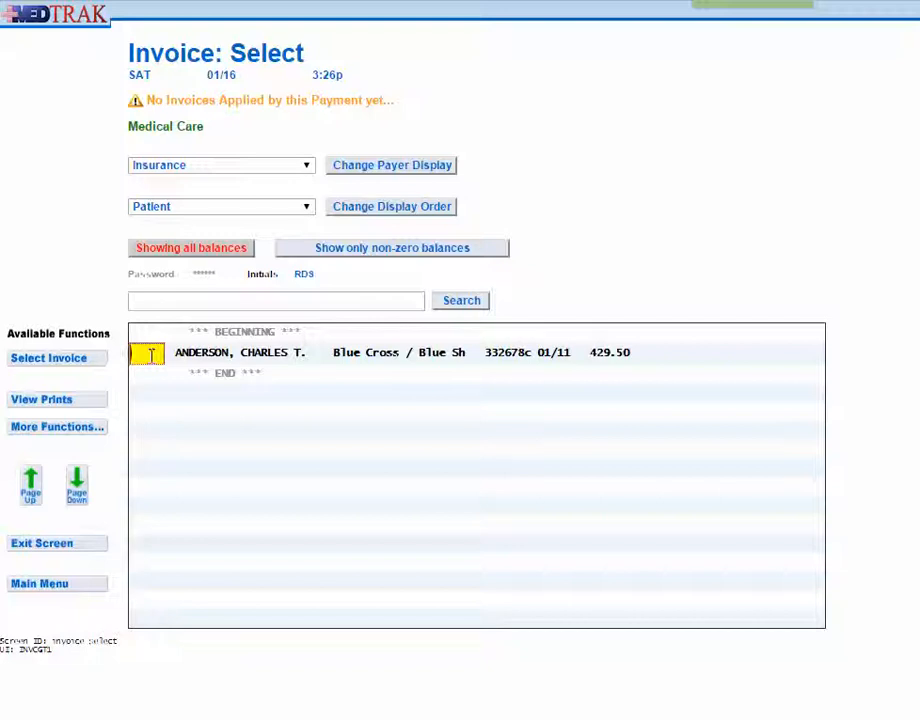
{"action": "left_click", "coordinate": [50, 362]}
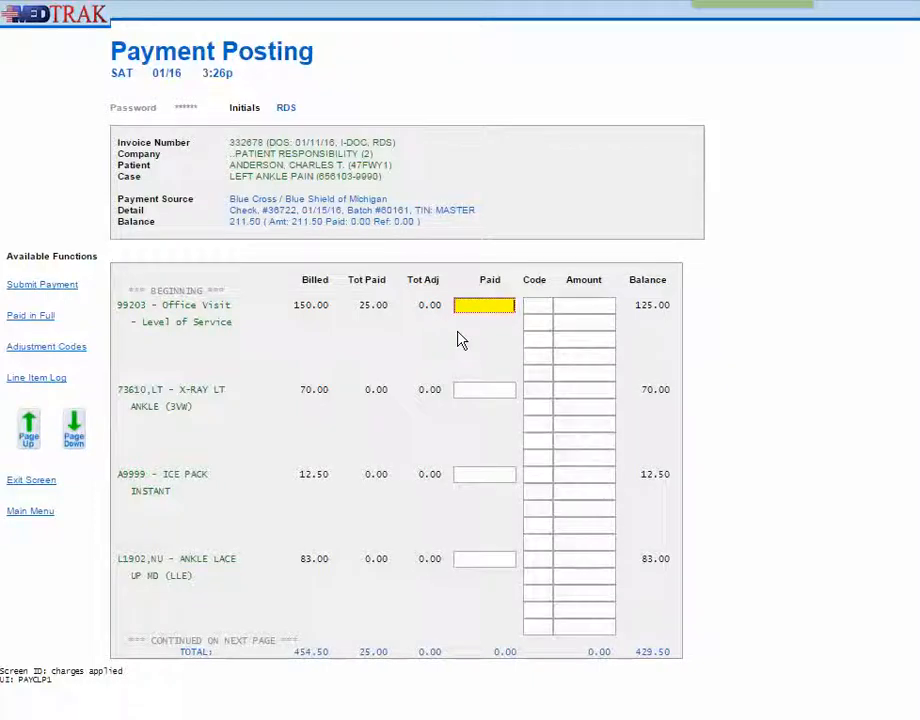
Post 25 paid on the 99203 office visit, with code cp for 25 and code dd for 100
{"action": "type", "text": "25"}
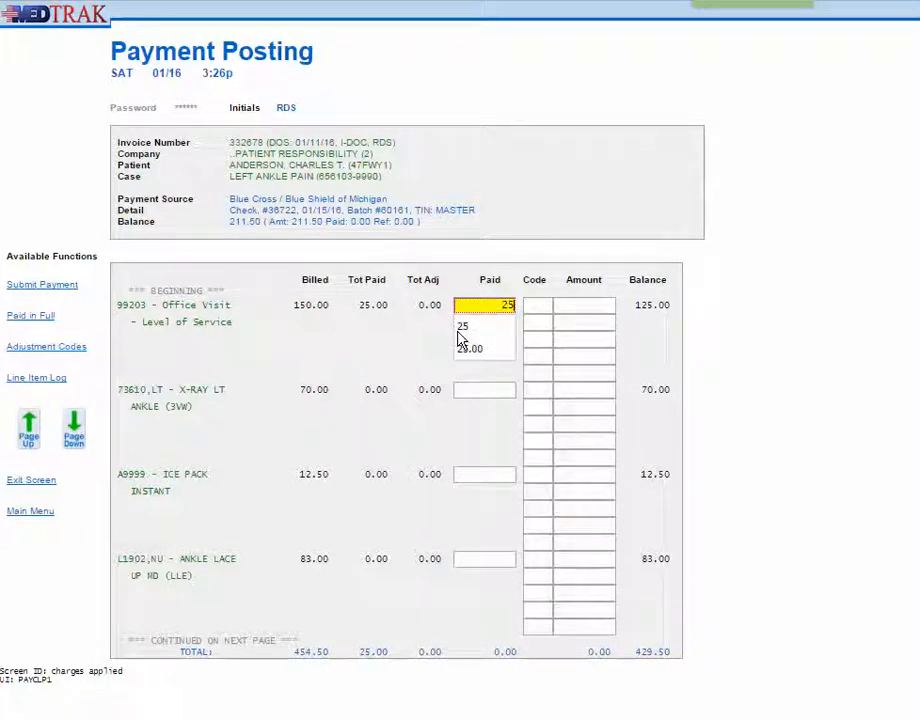
{"action": "left_click", "coordinate": [525, 304]}
{"action": "type", "text": "PI"}
{"action": "key", "text": "Tab"}
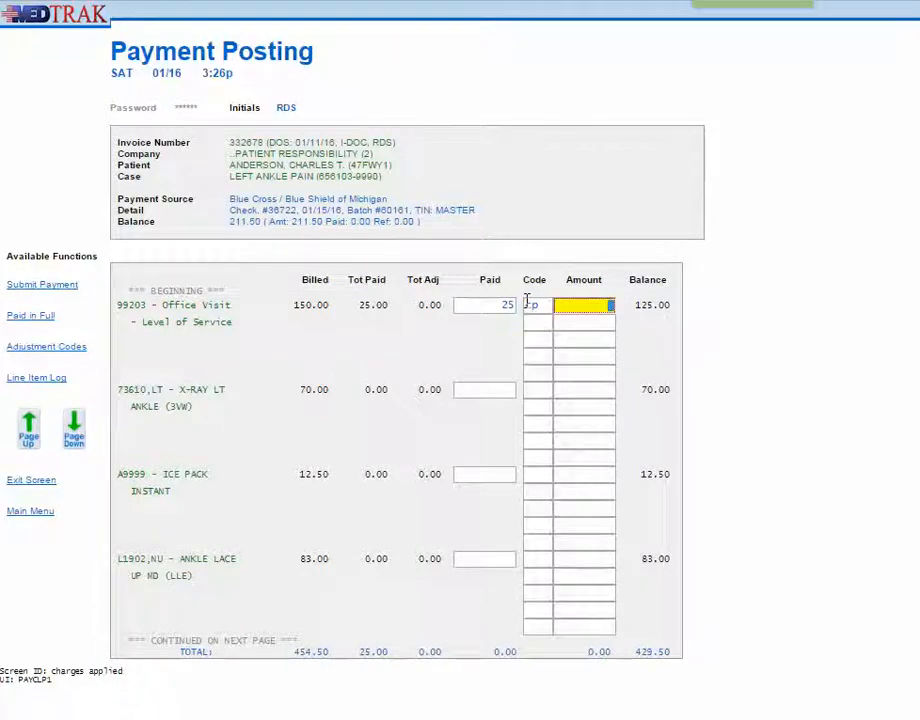
{"action": "type", "text": "25"}
{"action": "left_click", "coordinate": [537, 322]}
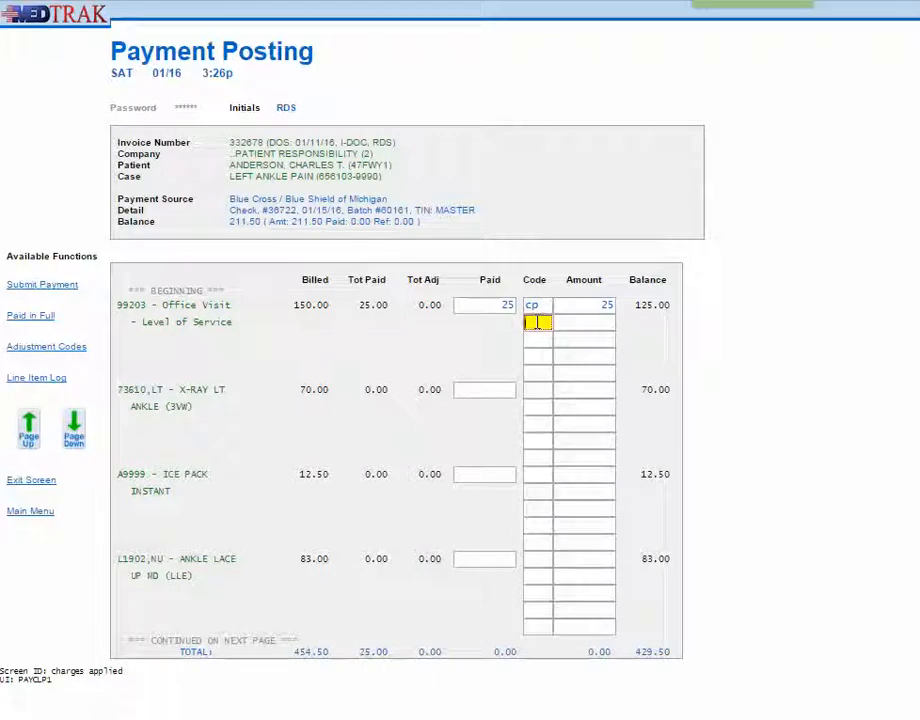
{"action": "type", "text": "dc"}
{"action": "key", "text": "Tab"}
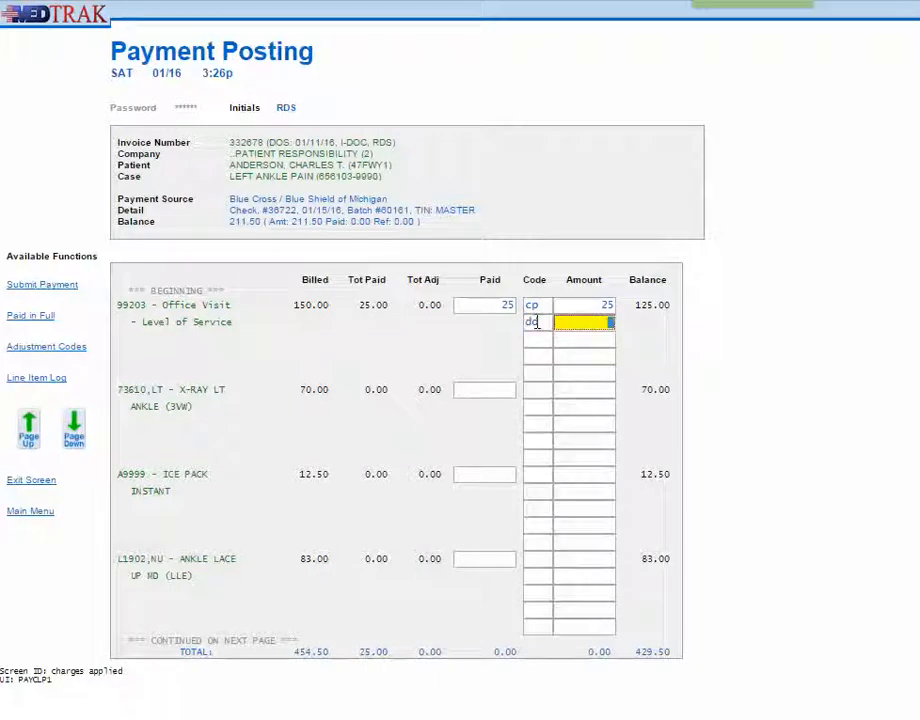
{"action": "type", "text": "100"}
Post 50 paid on the 73610 ankle X-ray, with adjustment code a01 for 20
{"action": "left_click", "coordinate": [493, 389]}
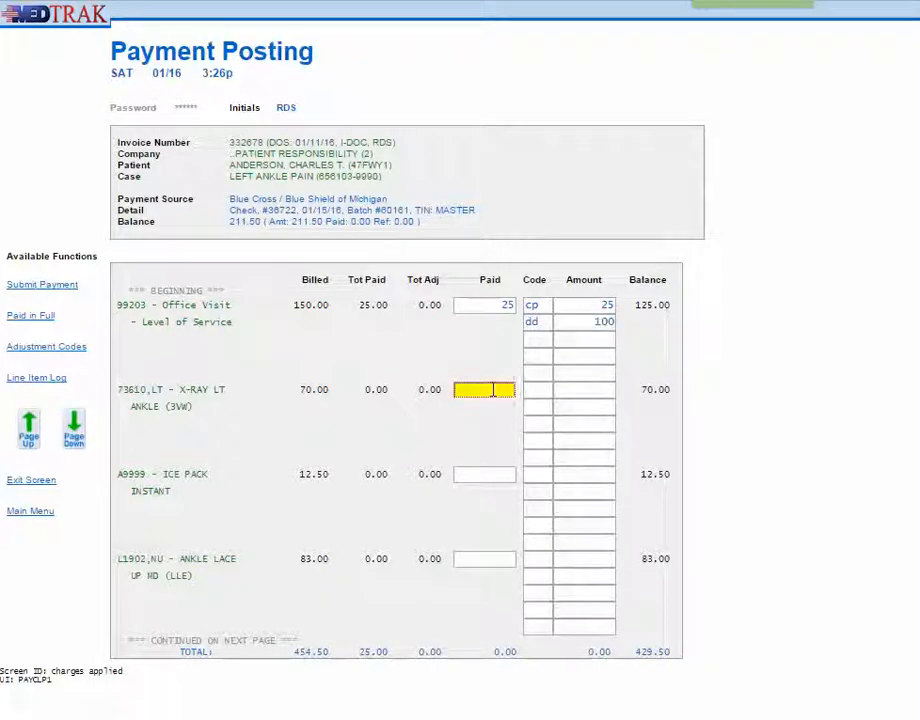
{"action": "type", "text": "50"}
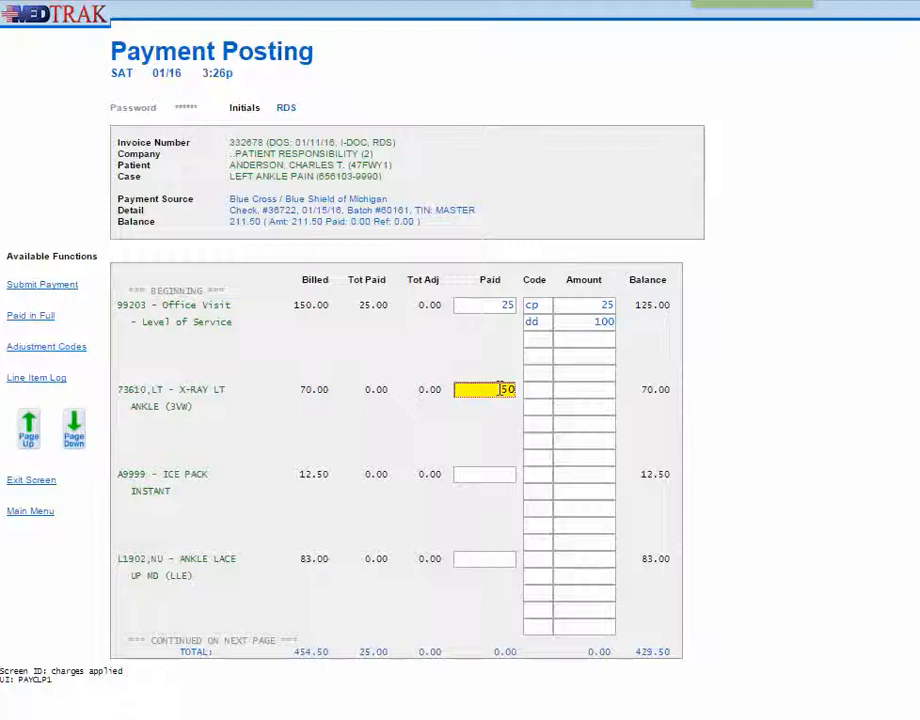
{"action": "left_click", "coordinate": [538, 390]}
{"action": "type", "text": "a01"}
{"action": "key", "text": "Tab"}
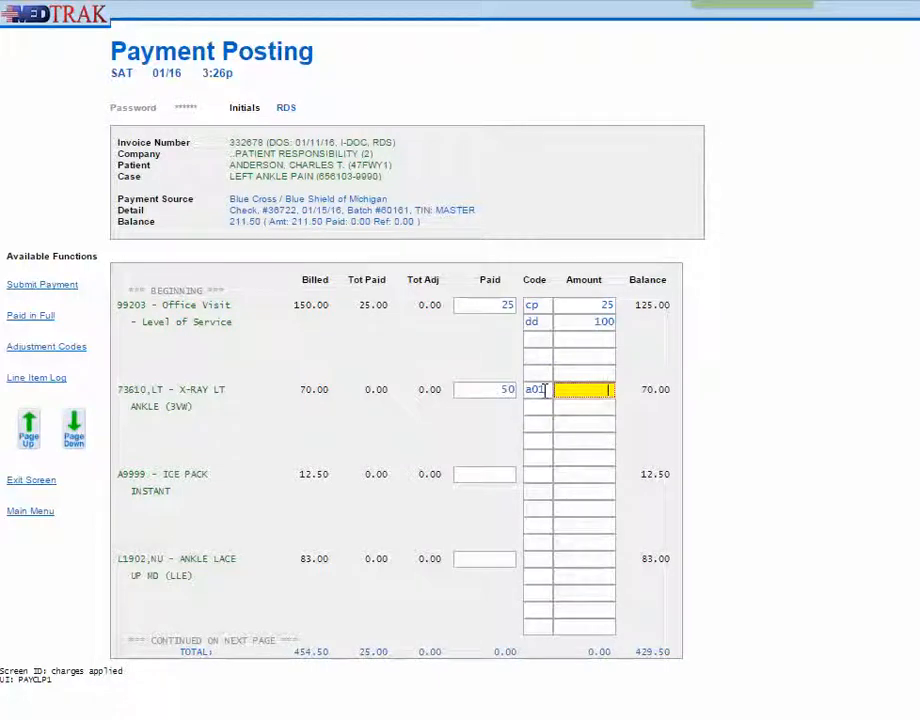
{"action": "type", "text": "20"}
Post 5 paid on the A9999 instant ice pack, with adjustment code a01 for 7.50
{"action": "left_click", "coordinate": [492, 473]}
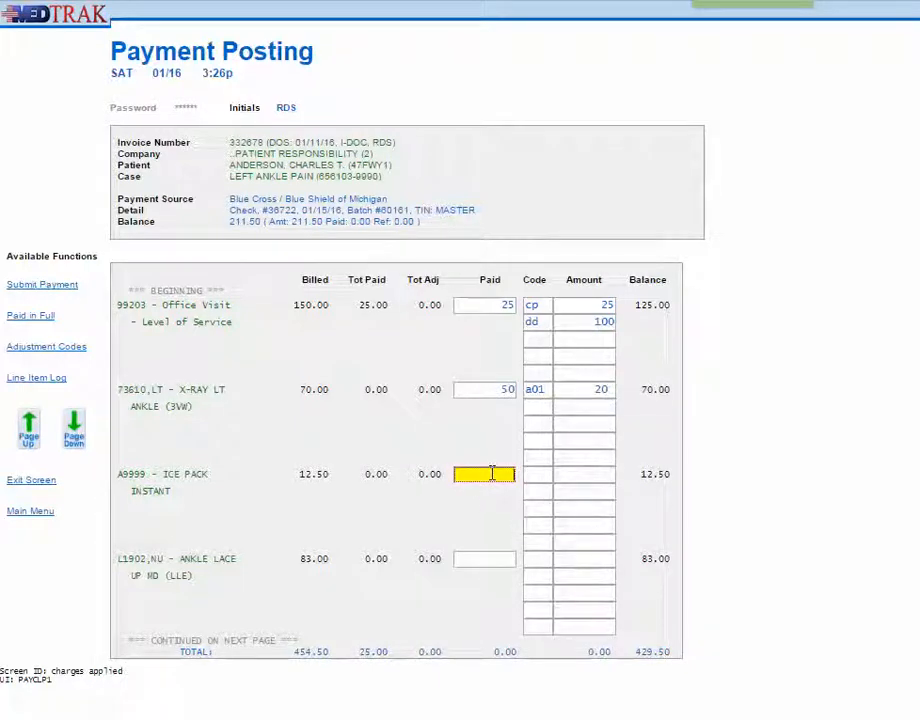
{"action": "type", "text": "5"}
{"action": "key", "text": "Tab"}
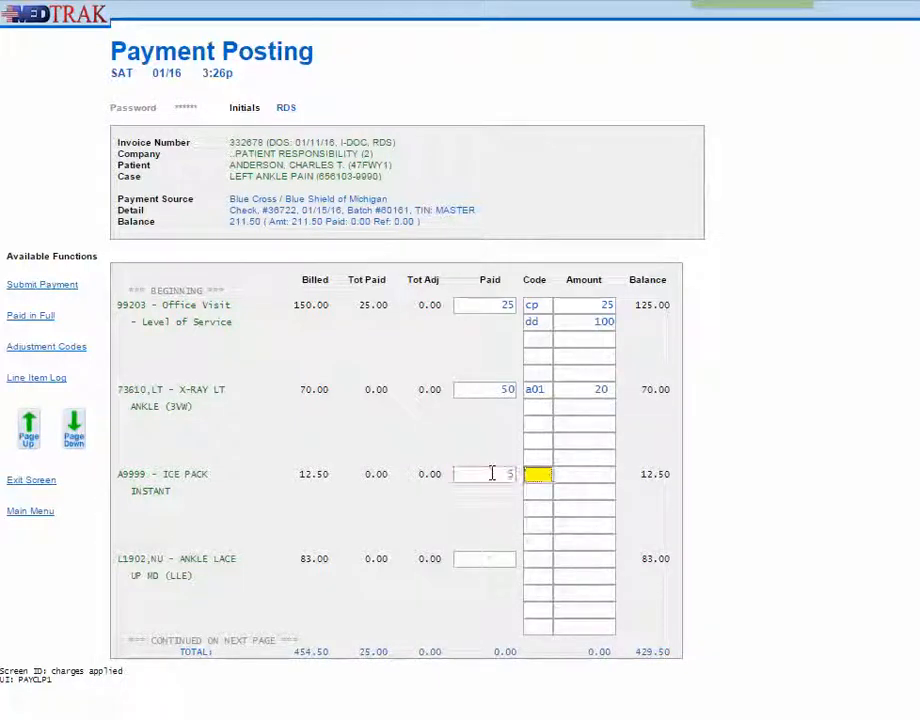
{"action": "type", "text": "a01"}
{"action": "key", "text": "Tab"}
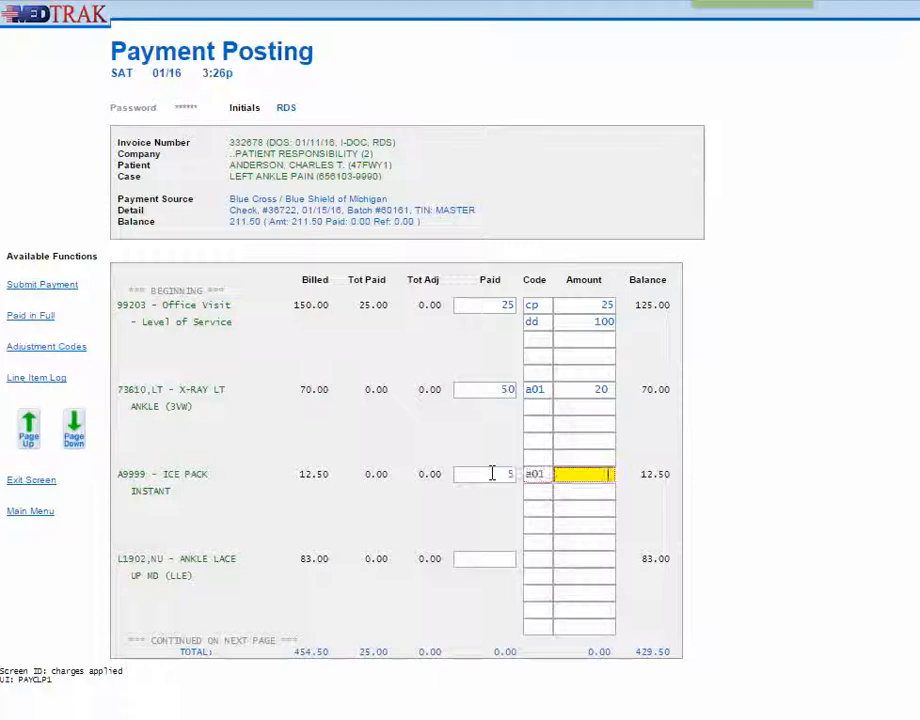
{"action": "type", "text": "7.50"}
Post 51.50 paid on the L1902 ankle lace-up, with adjustment code a01 for 31.50
{"action": "left_click", "coordinate": [492, 562]}
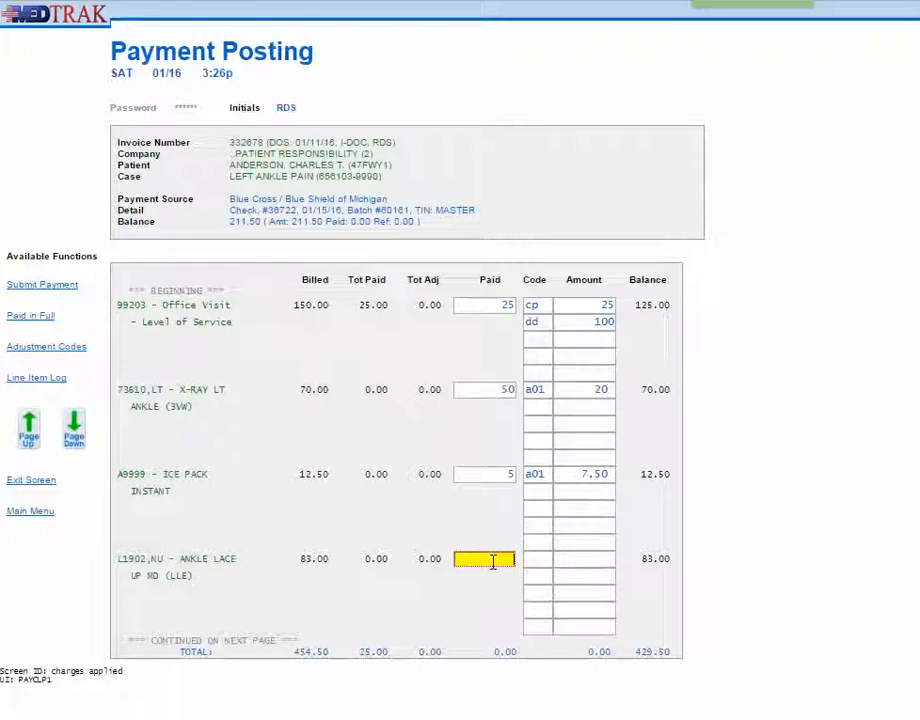
{"action": "type", "text": "51.50"}
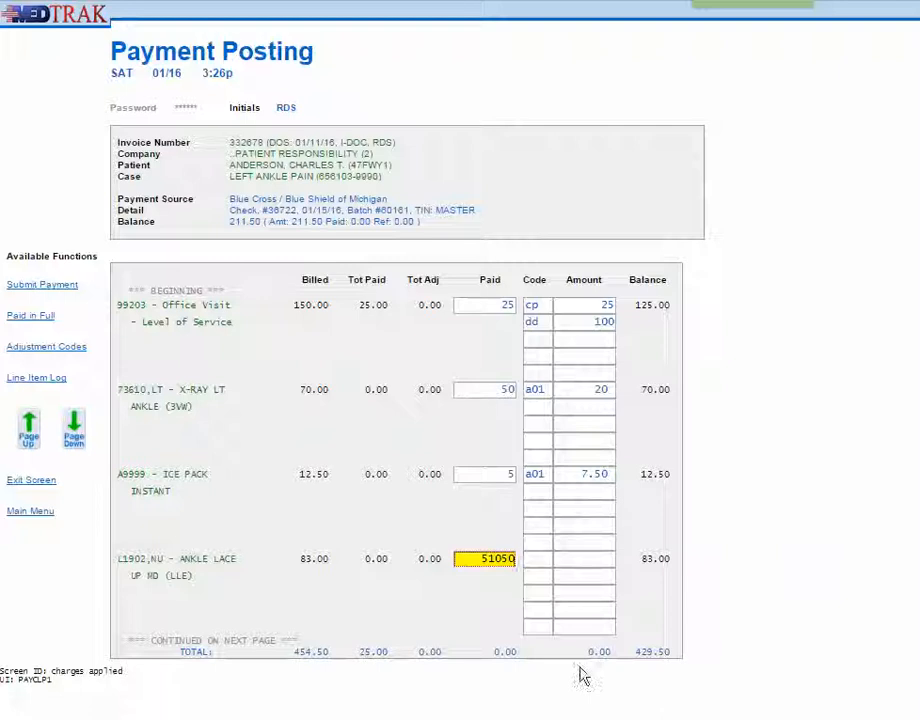
{"action": "key", "text": "BackSpace"}
{"action": "key", "text": "BackSpace"}
{"action": "key", "text": "BackSpace"}
{"action": "type", "text": ".50"}
{"action": "key", "text": "Tab"}
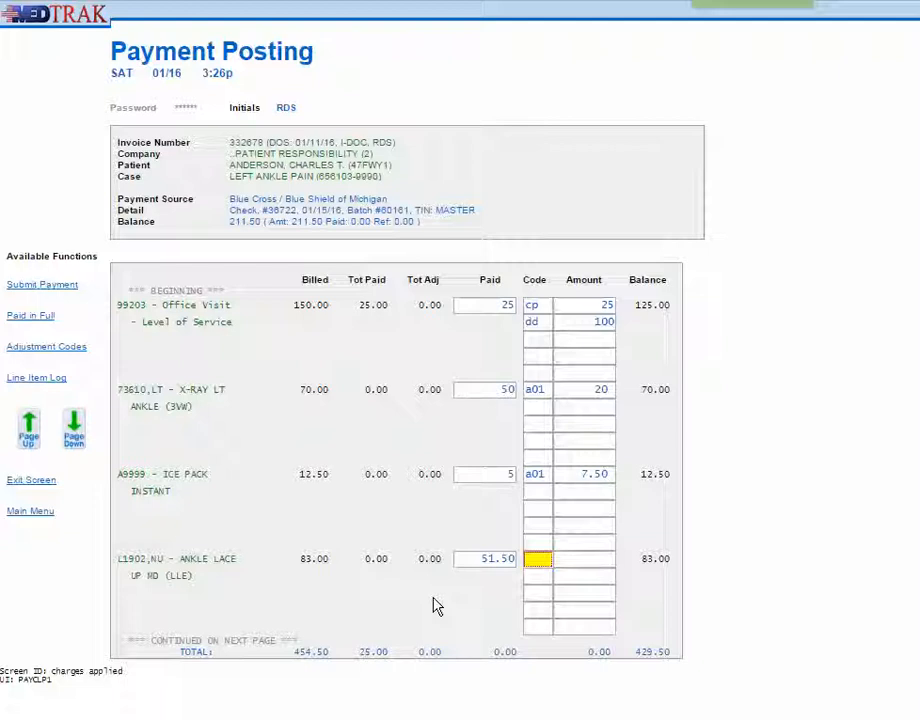
{"action": "type", "text": "a01"}
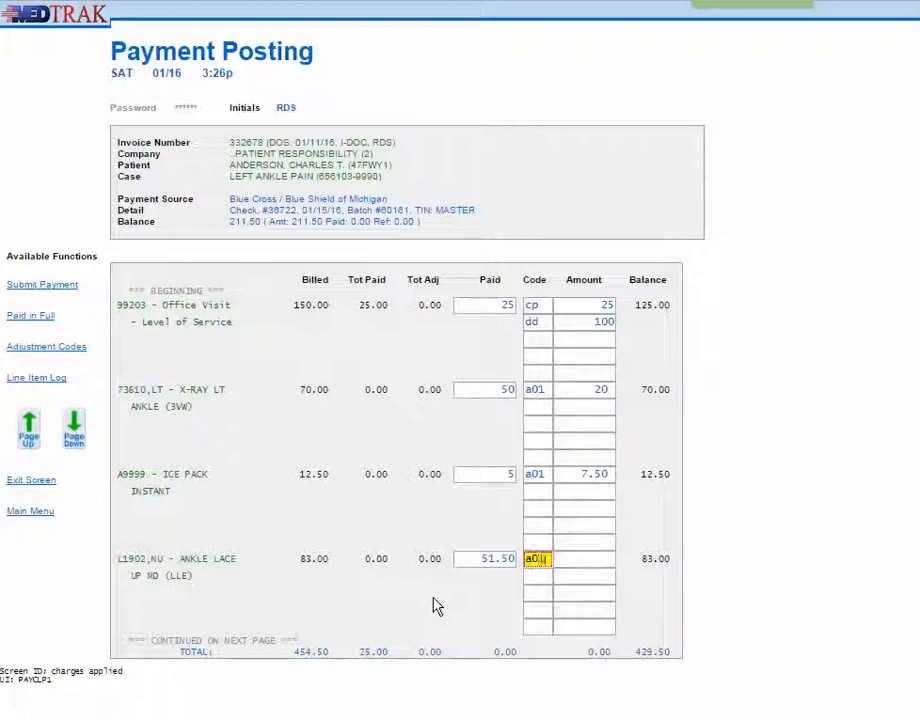
{"action": "key", "text": "Tab"}
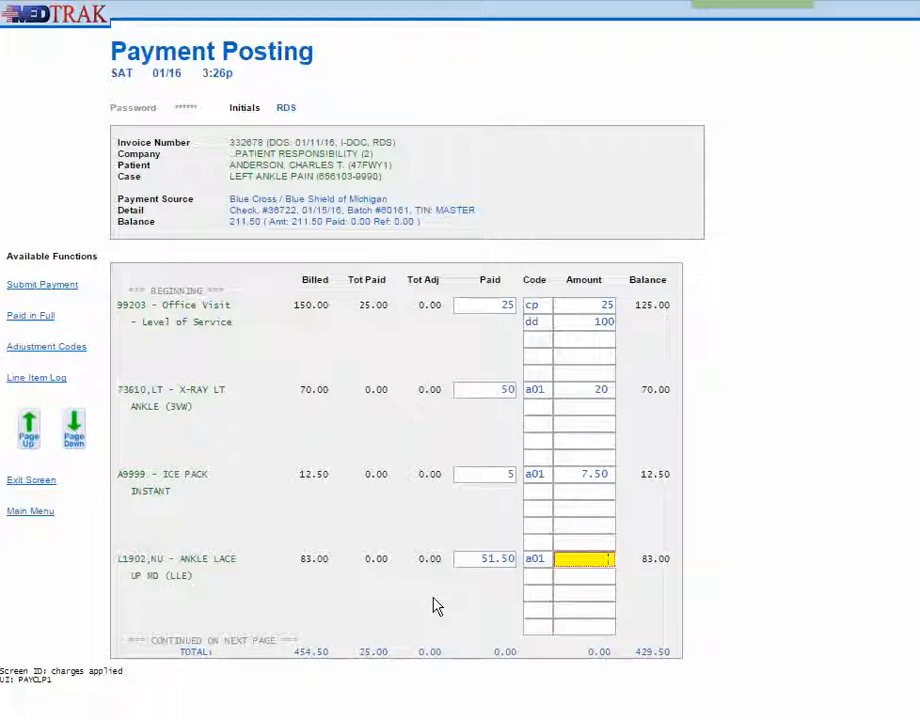
{"action": "type", "text": "31.50"}
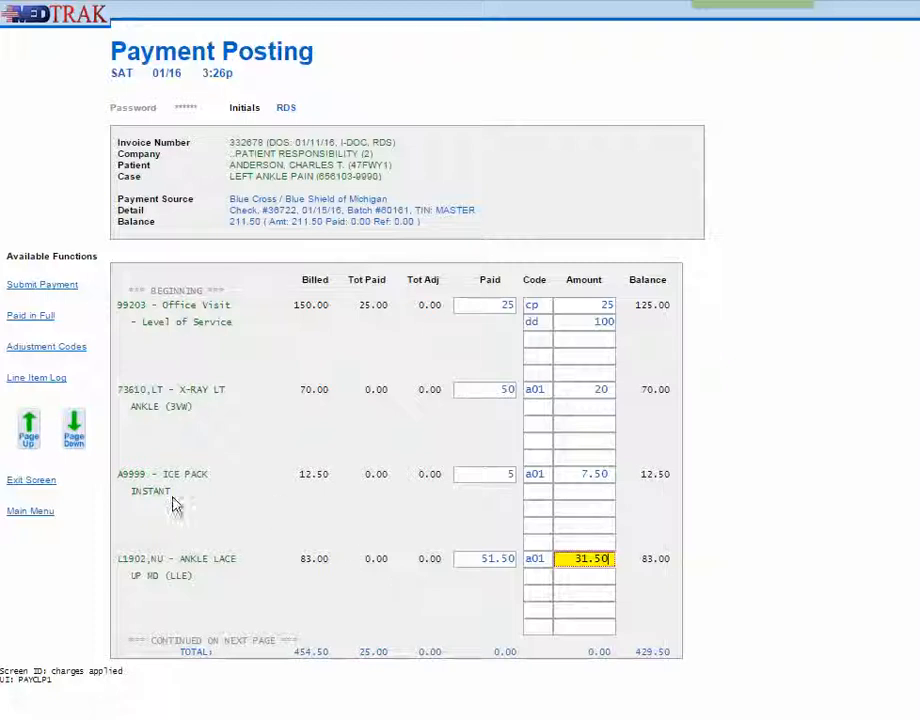
Post 80 paid on the 29515 short leg splint, with adjustment code a01 for 59, and process the changes
{"action": "left_click", "coordinate": [74, 428]}
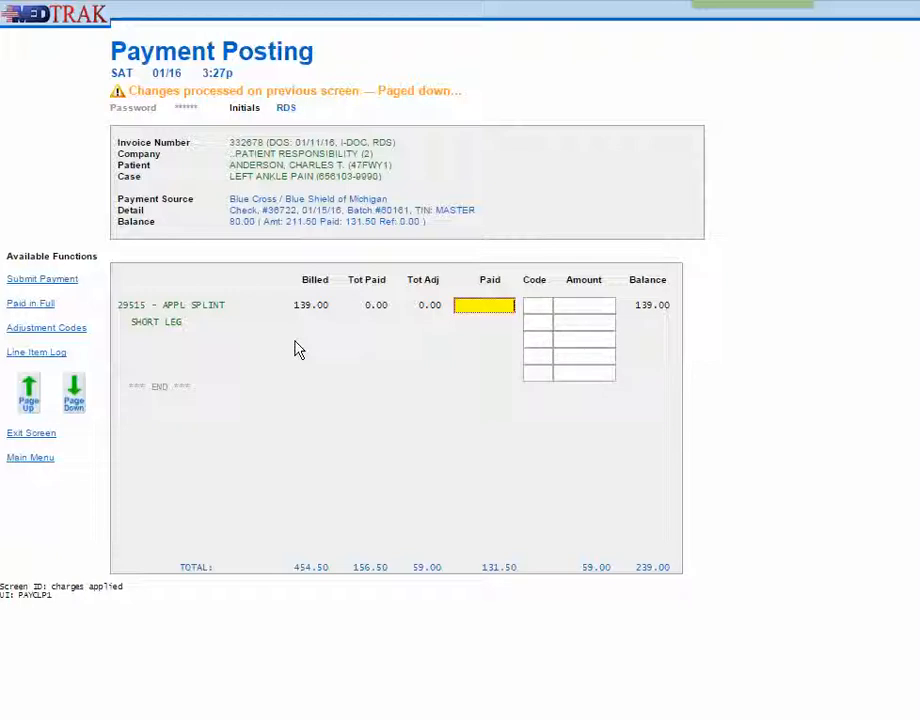
{"action": "type", "text": "80"}
{"action": "key", "text": "Tab"}
{"action": "type", "text": "a01"}
{"action": "key", "text": "Tab"}
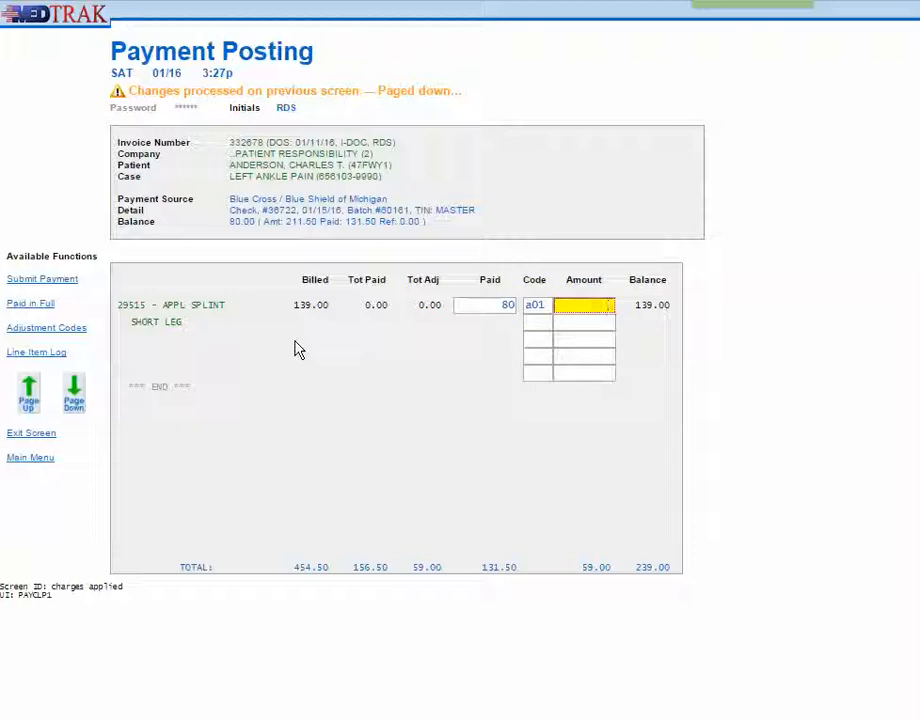
{"action": "type", "text": "55"}
{"action": "key", "text": "BackSpace"}
{"action": "type", "text": "9"}
{"action": "key", "text": "Return"}
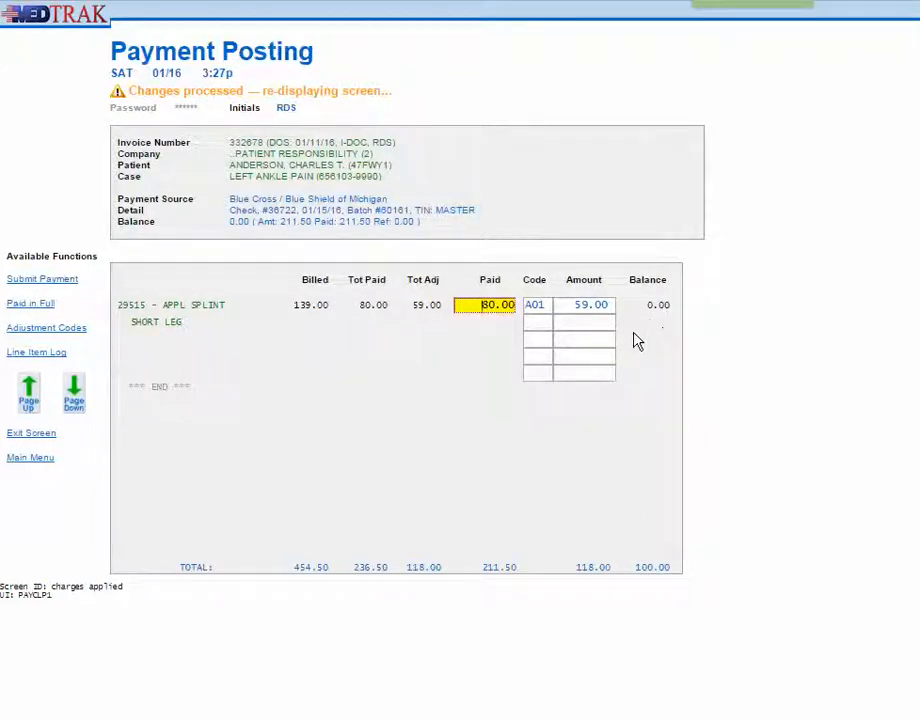
Check the first page of posted charges and exit through the payment batch screens to the main menu
{"action": "left_click", "coordinate": [28, 394]}
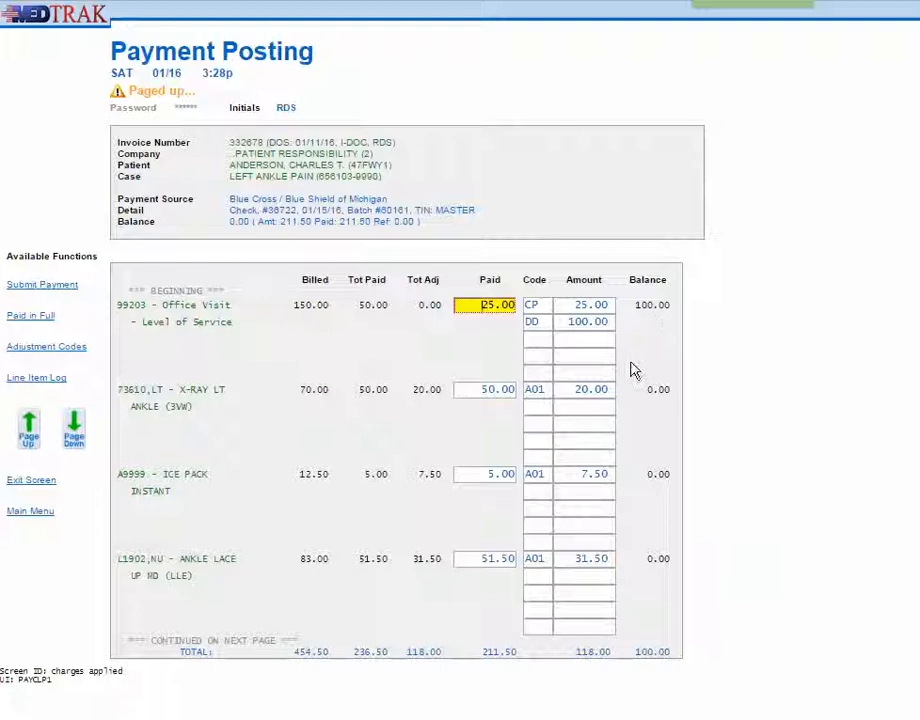
{"action": "left_click", "coordinate": [28, 484]}
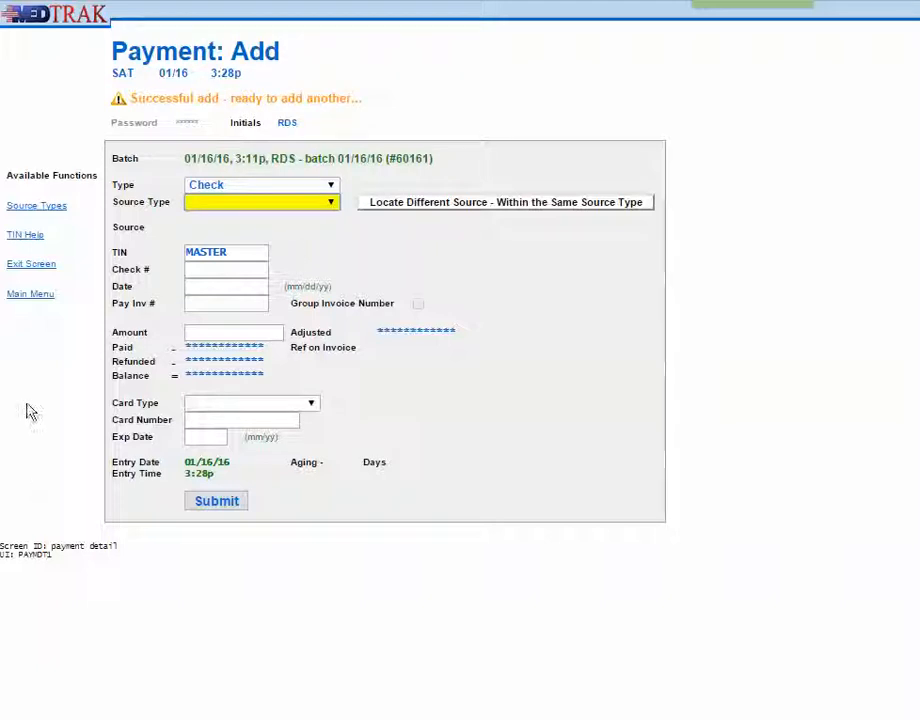
{"action": "left_click", "coordinate": [26, 266]}
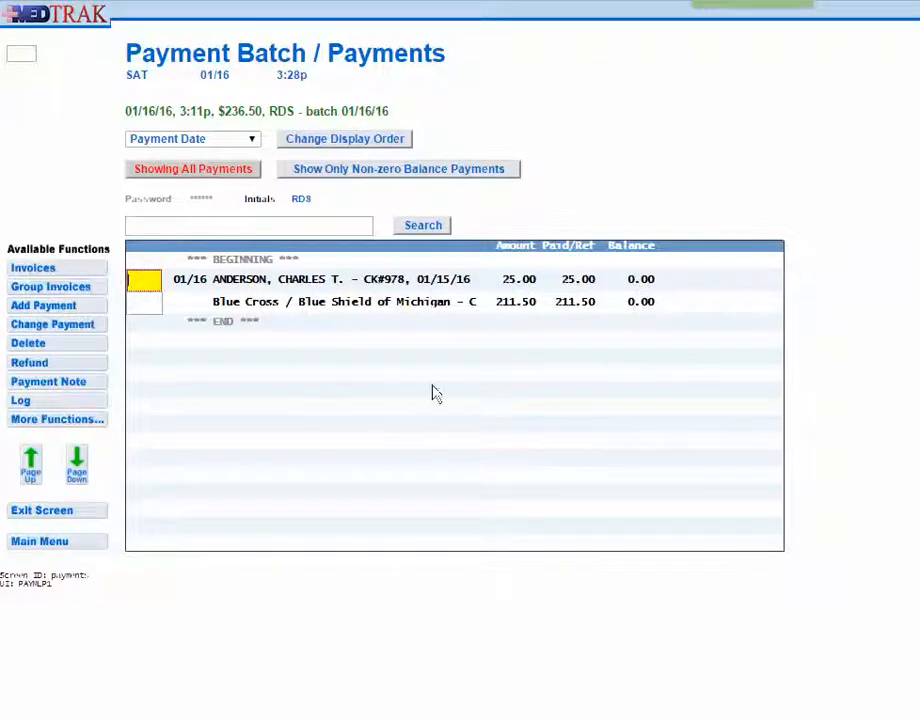
{"action": "left_click", "coordinate": [45, 512]}
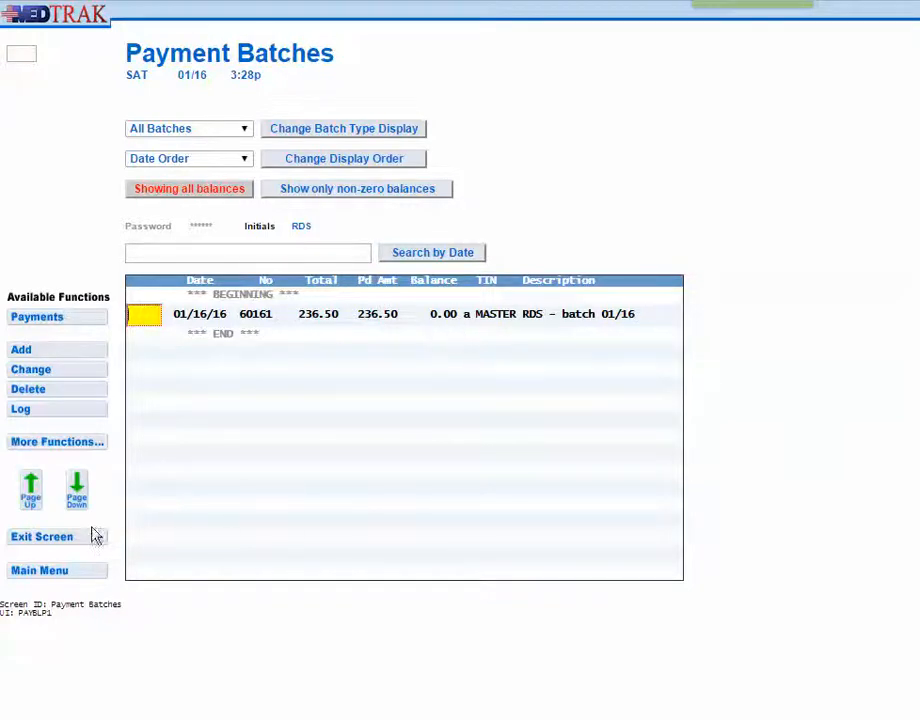
{"action": "left_click", "coordinate": [55, 541]}
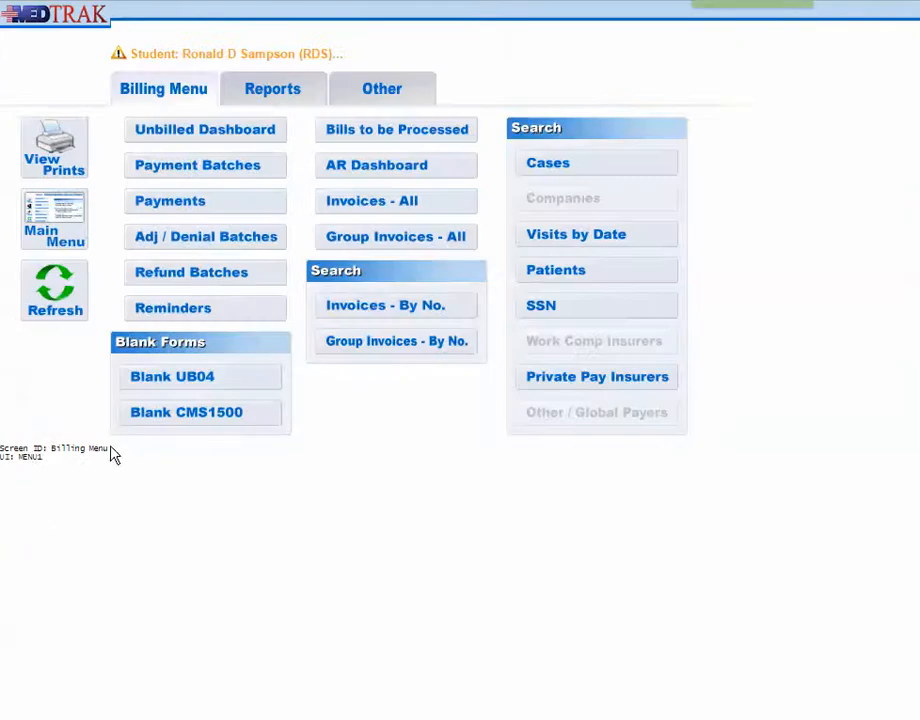
{"action": "left_click", "coordinate": [42, 212]}
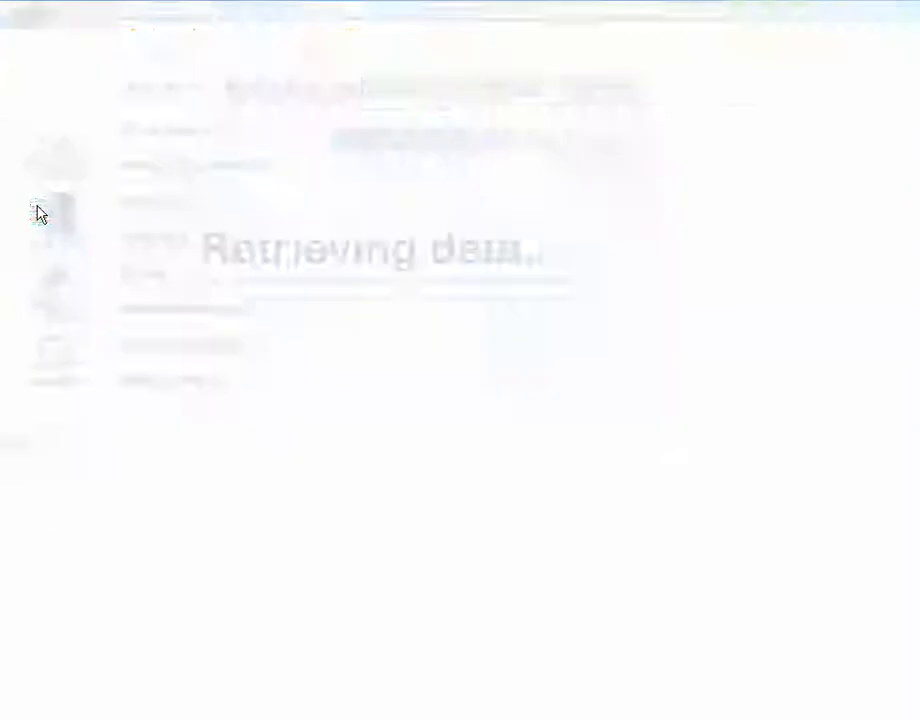